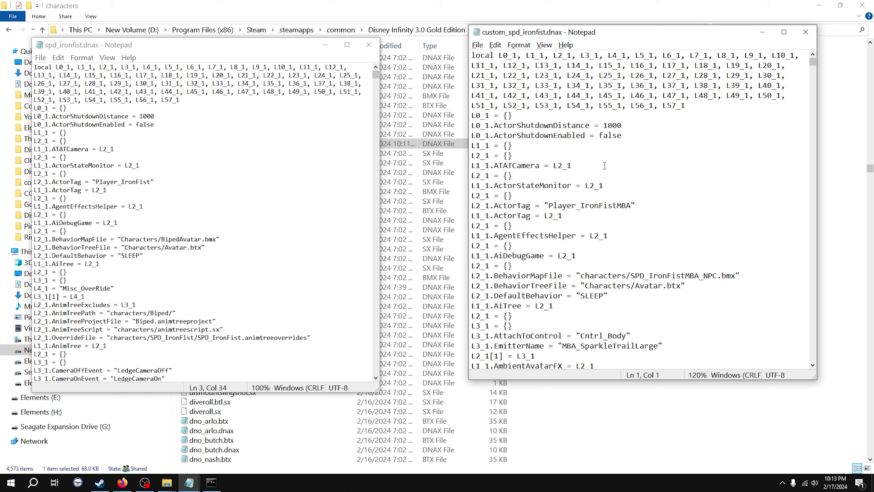
# Enlarge the text of spd_ironfist.dnax to 120% and highlight the ActorTag string line in it and in custom_spd_ironfist.dnax for comparison
pyautogui.click(222, 166)
pyautogui.scroll(2, 223, 166)
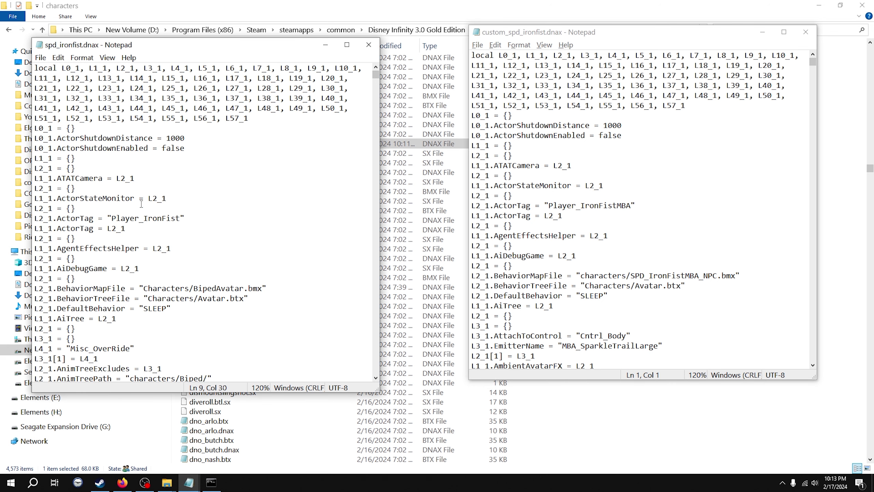
pyautogui.moveTo(185, 218); pyautogui.dragTo(35, 218)
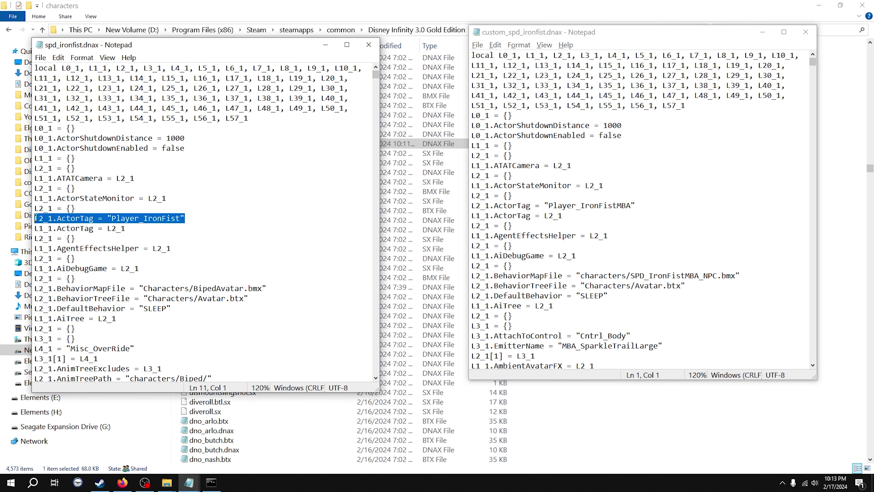
pyautogui.moveTo(636, 206); pyautogui.dragTo(471, 206)
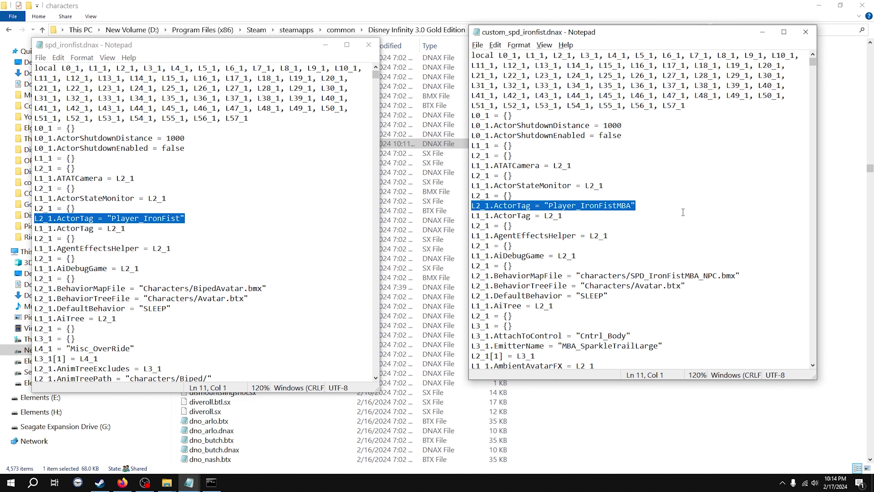
# Place the text cursor just before the BehaviorMapFile path in custom_spd_ironfist.dnax
pyautogui.scroll(-2, 683, 212)
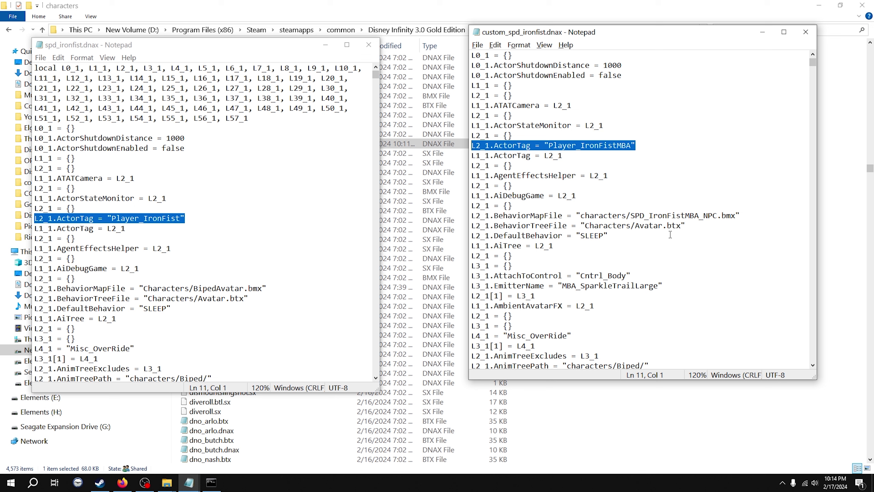
pyautogui.press('Down')
pyautogui.press('Down')
pyautogui.press('Down')
pyautogui.press('Down')
pyautogui.press('Down')
pyautogui.press('Down')
pyautogui.press('Down')
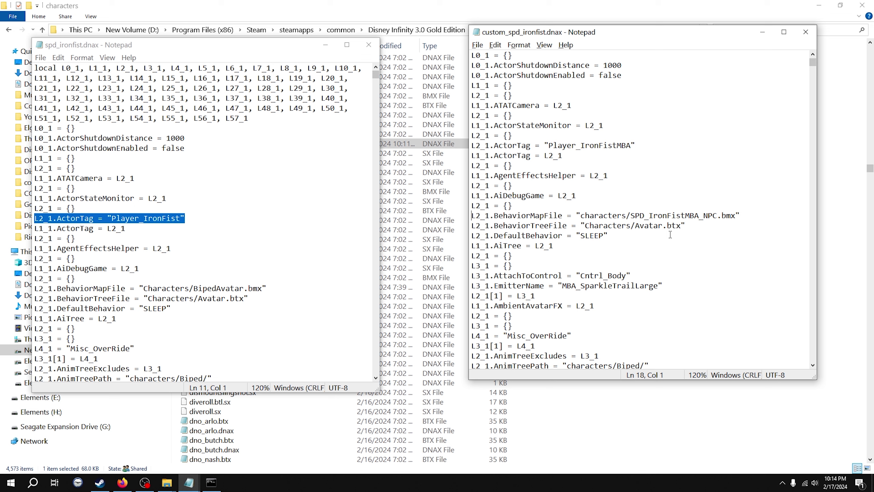
pyautogui.press('Right')
pyautogui.press('Right')
pyautogui.press('Right')
pyautogui.press('Right')
pyautogui.press('Right')
pyautogui.press('Right')
pyautogui.press('Right')
pyautogui.press('Right')
pyautogui.press('Right')
pyautogui.press('Right')
pyautogui.press('Right')
pyautogui.press('Right')
pyautogui.press('Right')
pyautogui.press('Right')
pyautogui.press('Right')
pyautogui.press('Right')
pyautogui.press('Right')
# Compare the AnimTree OverrideFile paths in custom_spd_ironfist.dnax and spd_ironfist.dnax
pyautogui.scroll(-3, 707, 161)
pyautogui.scroll(-1, 707, 161)
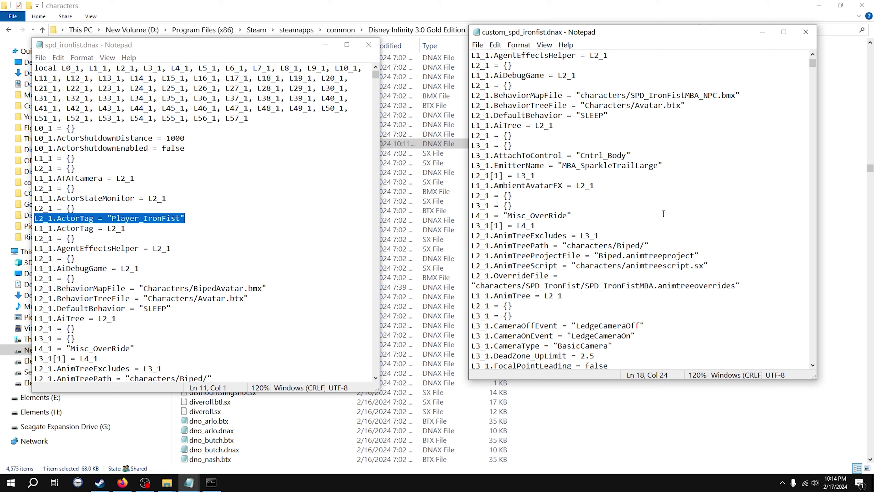
pyautogui.scroll(-5, 663, 214)
pyautogui.scroll(3, 664, 214)
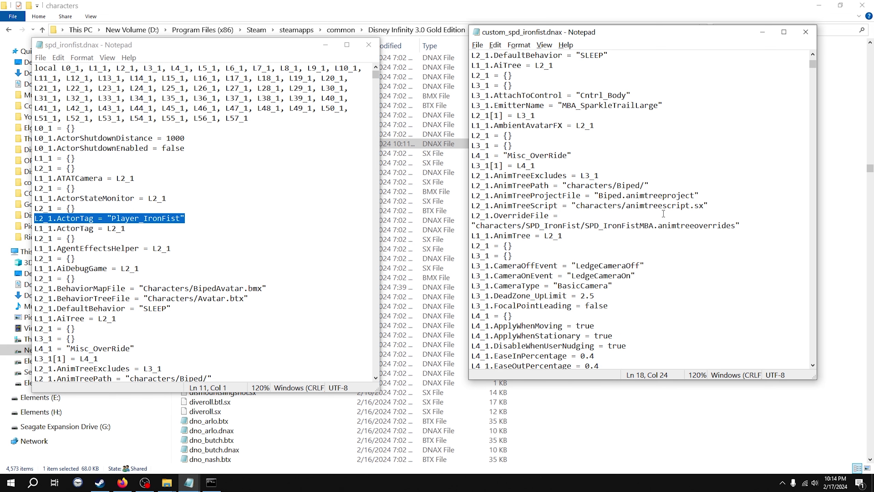
pyautogui.scroll(-2, 663, 214)
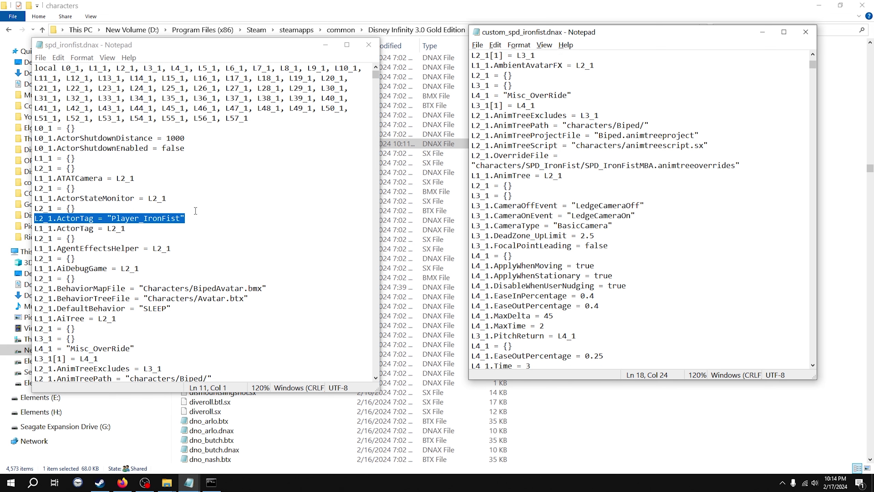
pyautogui.scroll(-2, 195, 211)
pyautogui.scroll(-1, 195, 211)
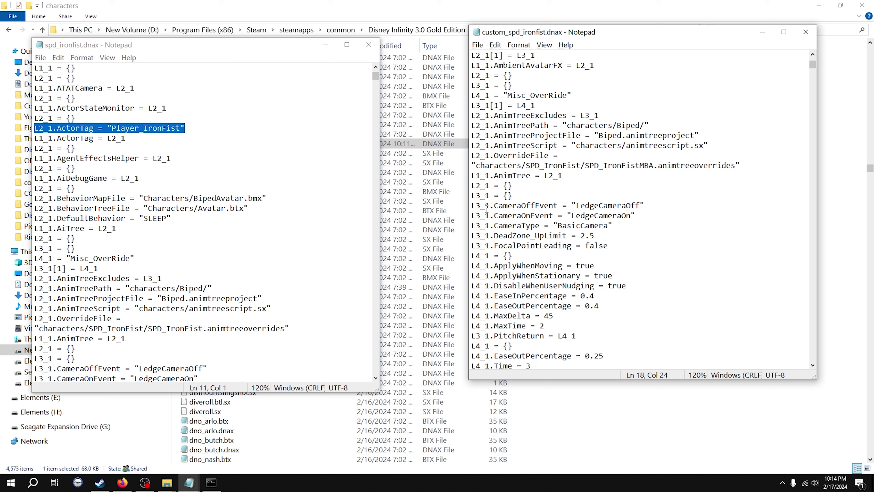
# Search custom_spd_ironfist.dnax for "piecef" and go to the path line below the dynexp_pieceFile entry
pyautogui.click(599, 145)
pyautogui.hotkey('ctrl', 'f')
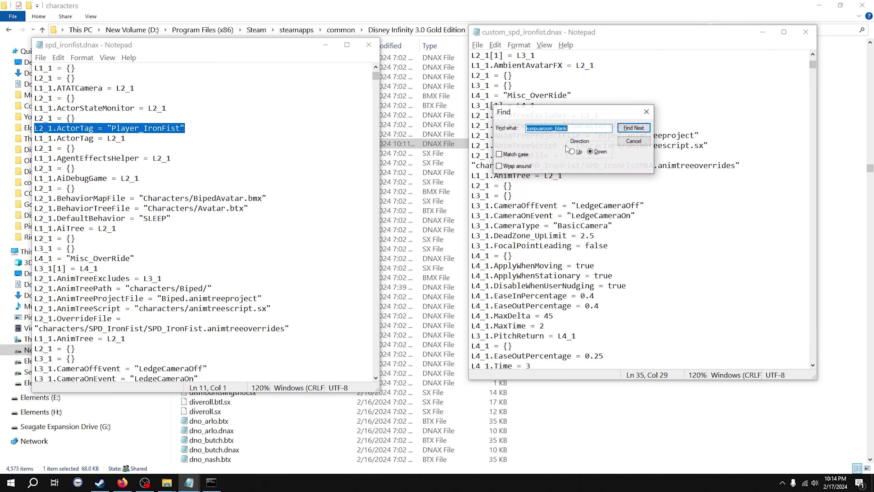
pyautogui.write('piecef')
pyautogui.press('Return')
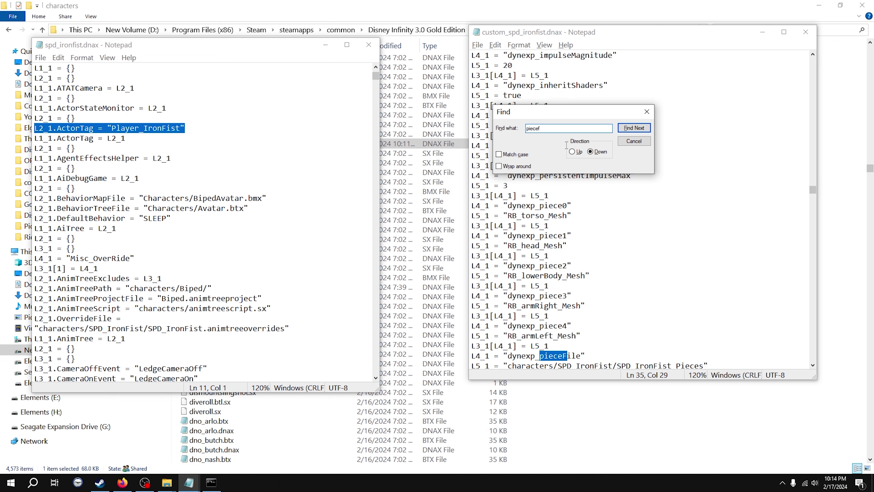
pyautogui.press('Escape')
pyautogui.press('Down')
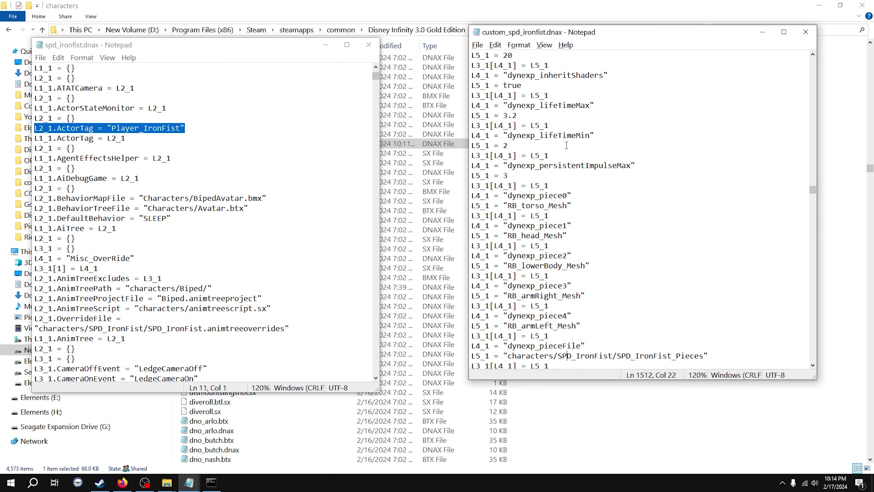
# Search custom_spd_ironfist.dnax for "modelf" from the piece file entry onward
pyautogui.hotkey('ctrl', 'f')
pyautogui.write('modelf')
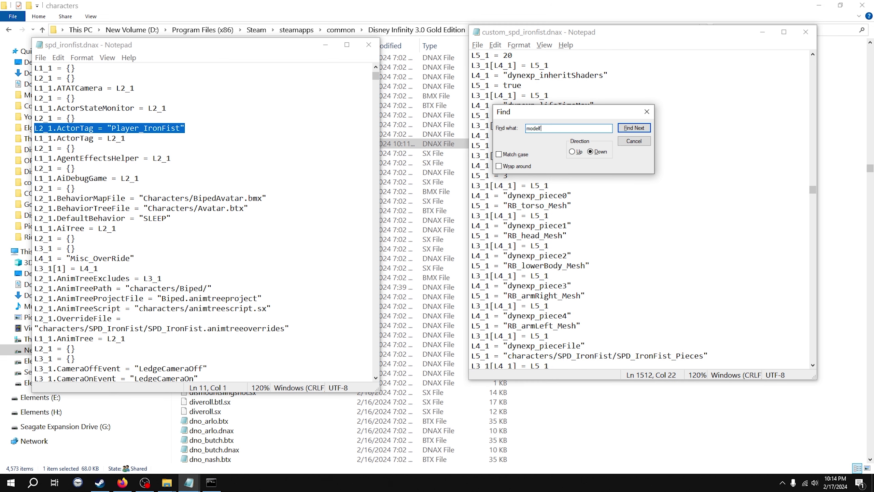
pyautogui.press('Return')
pyautogui.press('Return')
pyautogui.press('Escape')
# Search custom_spd_ironfist.dnax from its beginning for "modelname" and go to the path line below that entry
pyautogui.hotkey('ctrl', 'Home')
pyautogui.hotkey('ctrl', 'f')
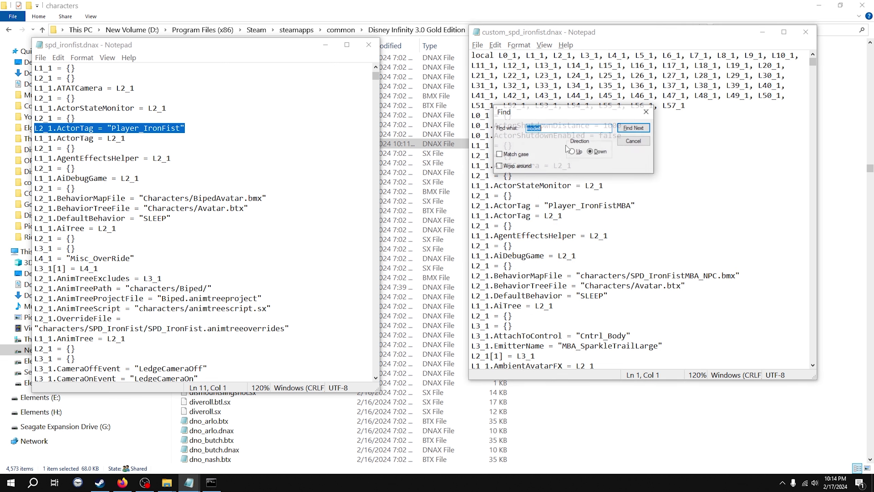
pyautogui.write('modeln')
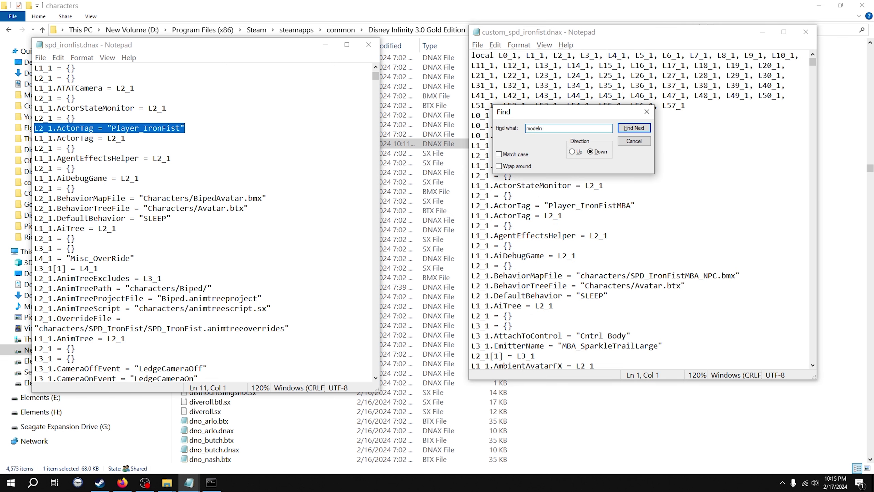
pyautogui.write('ame')
pyautogui.press('Return')
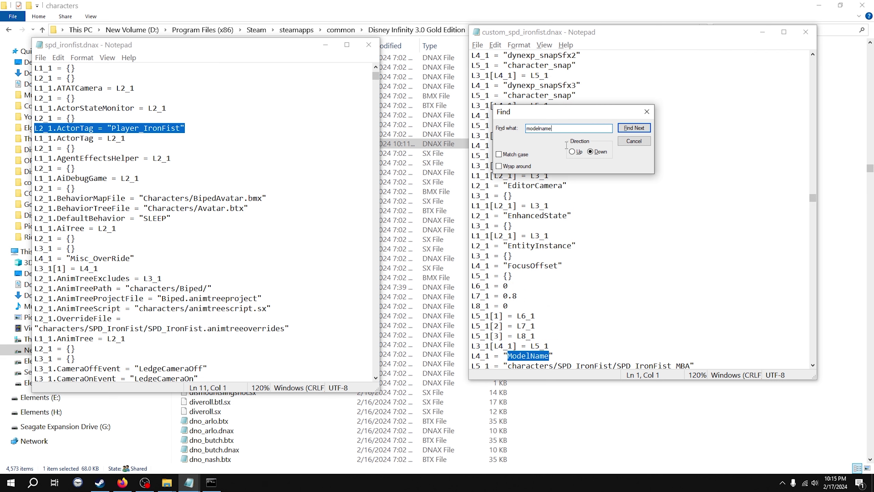
pyautogui.press('Escape')
pyautogui.press('Down')
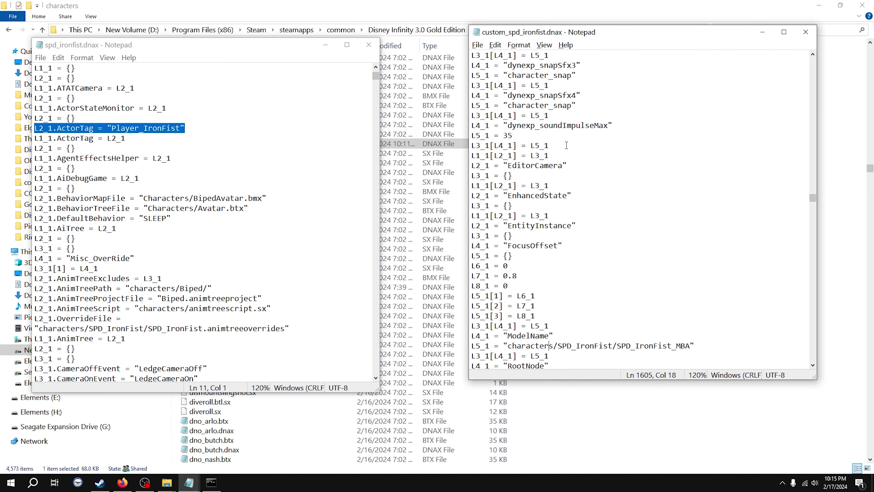
# Highlight the model name after the last slash in the ModelName path, then place the cursor before its closing quote
pyautogui.press('Left')
pyautogui.press('Right')
pyautogui.press('Right')
pyautogui.press('Right')
pyautogui.press('Right')
pyautogui.press('Right')
pyautogui.press('Right')
pyautogui.hotkey('shift', 'Right')
pyautogui.hotkey('shift', 'Right')
pyautogui.hotkey('shift', 'Right')
pyautogui.hotkey('shift', 'Right')
pyautogui.hotkey('shift', 'Right')
pyautogui.hotkey('shift', 'Right')
pyautogui.hotkey('shift', 'Right')
pyautogui.hotkey('shift', 'Right')
pyautogui.hotkey('shift', 'Right')
pyautogui.hotkey('shift', 'Right')
pyautogui.hotkey('shift', 'Right')
pyautogui.hotkey('shift', 'Right')
pyautogui.hotkey('shift', 'Right')
pyautogui.hotkey('shift', 'Right')
pyautogui.hotkey('shift', 'Right')
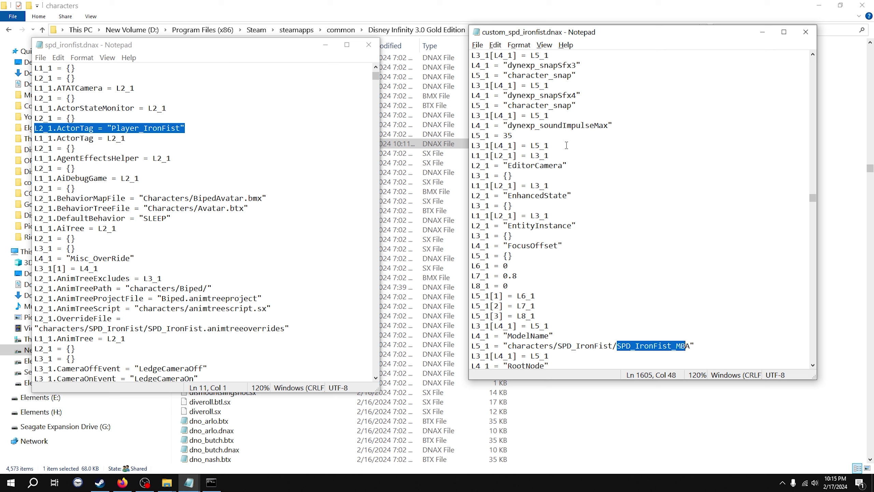
pyautogui.press('Right')
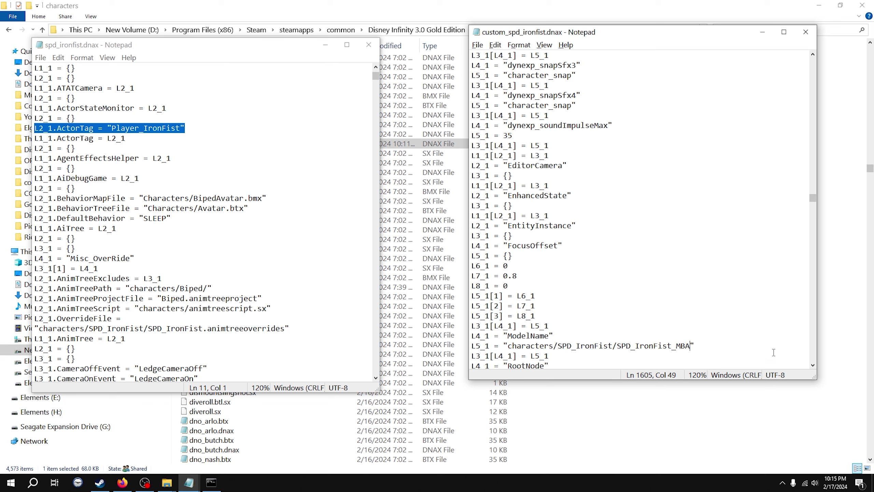
# Review the ModelName entry and the sections after it in Custom_Spd_IronFist_Teamup.dnax at 120% text size, then close that file
pyautogui.click(11, 483)
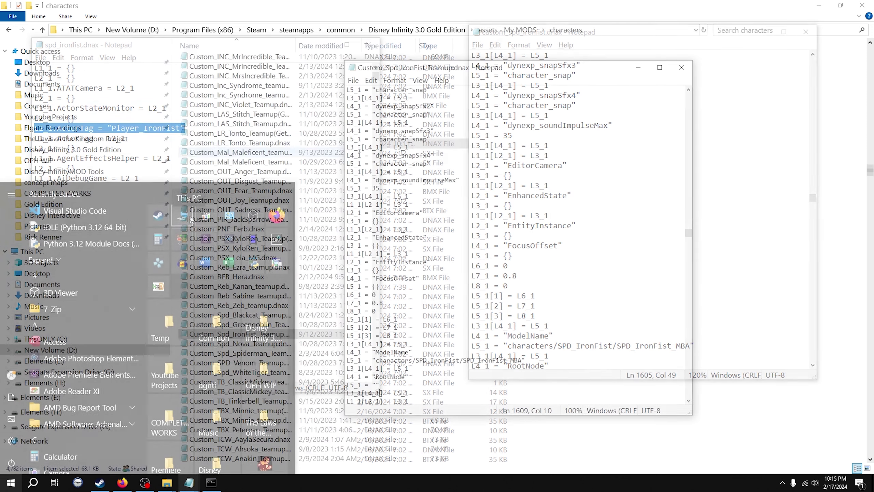
pyautogui.scroll(-4, 530, 192)
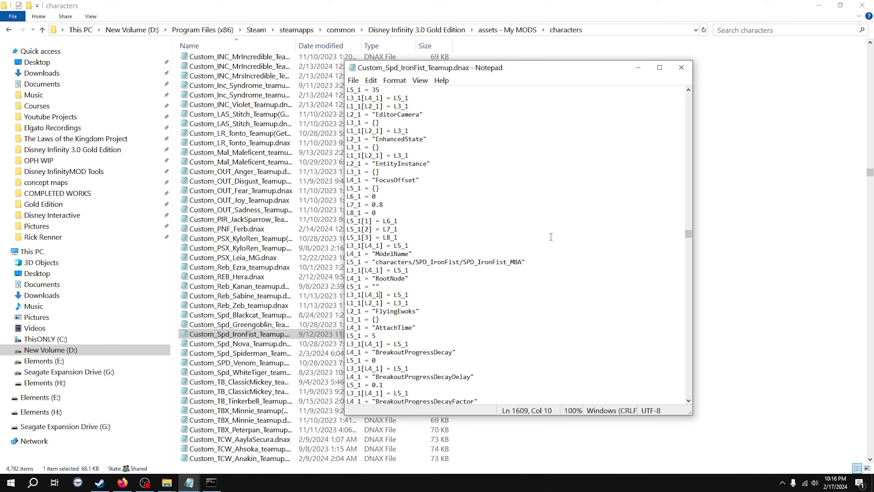
pyautogui.keyDown('ctrl'); pyautogui.scroll(2, 551, 236); pyautogui.keyUp('ctrl')
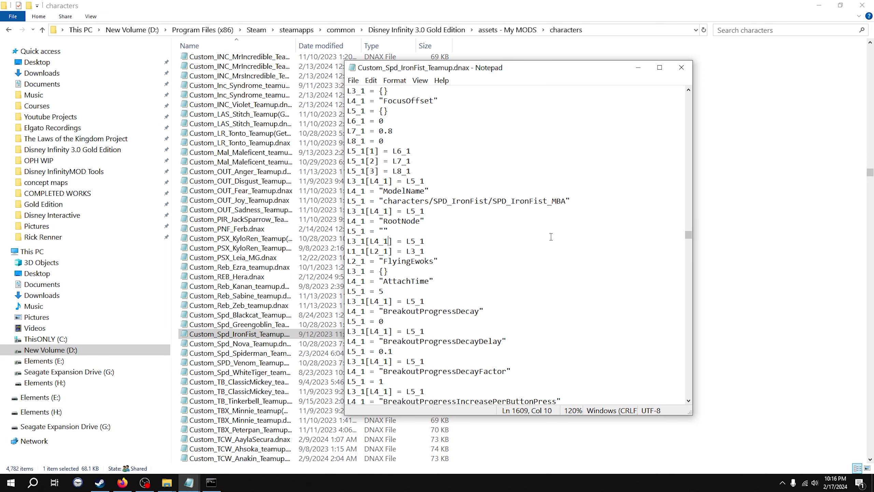
pyautogui.scroll(-20, 551, 237)
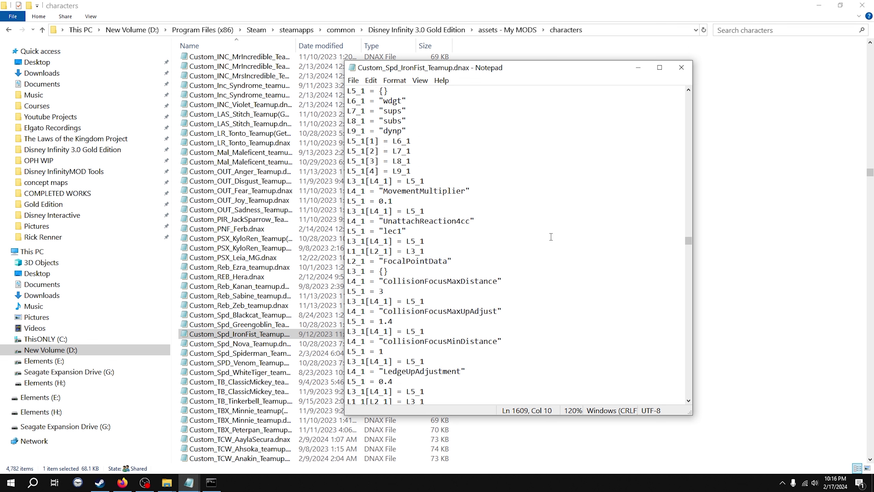
pyautogui.scroll(9, 551, 236)
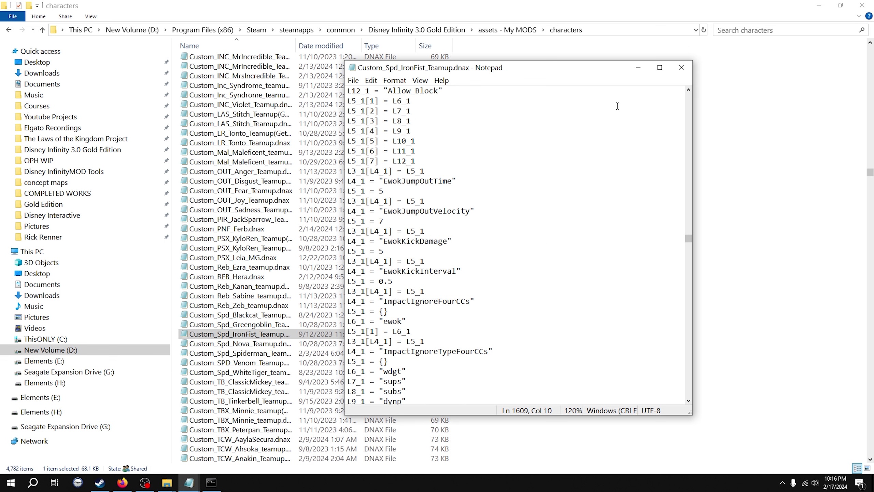
pyautogui.click(681, 72)
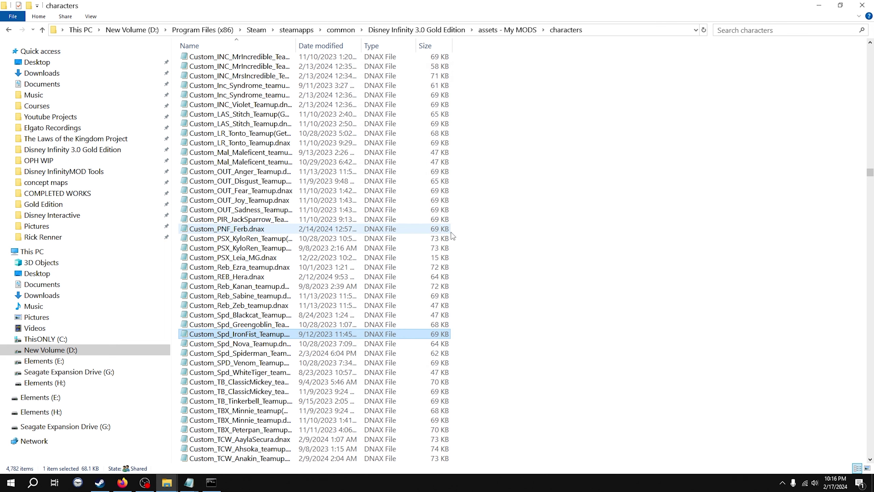
# Switch back to the game's assets characters folder with spd_ironfist.dnax open in front
pyautogui.hotkey('alt', 'Tab')
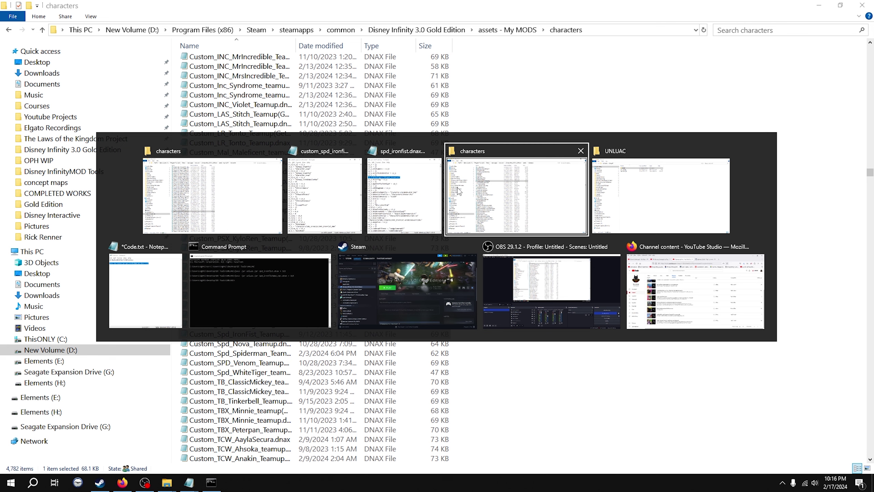
pyautogui.click(460, 190)
pyautogui.hotkey('alt', 'Tab')
pyautogui.hotkey('alt', 'Tab')
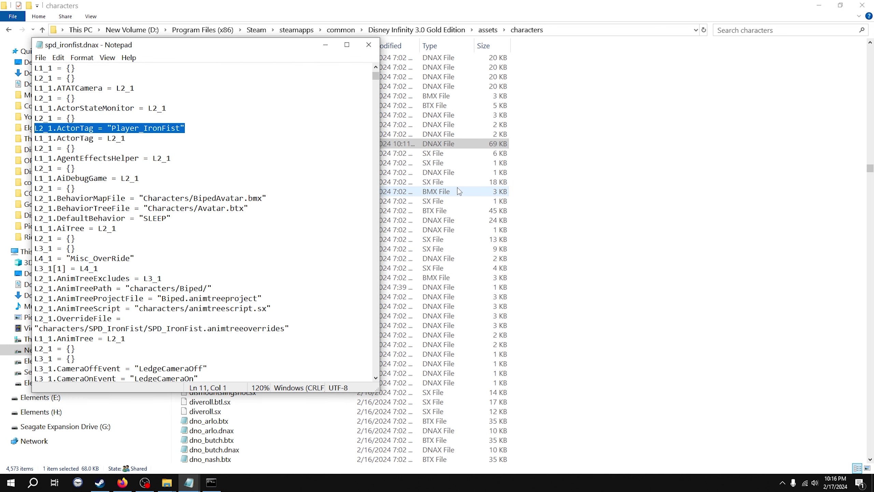
pyautogui.press('Right')
pyautogui.press('Return')
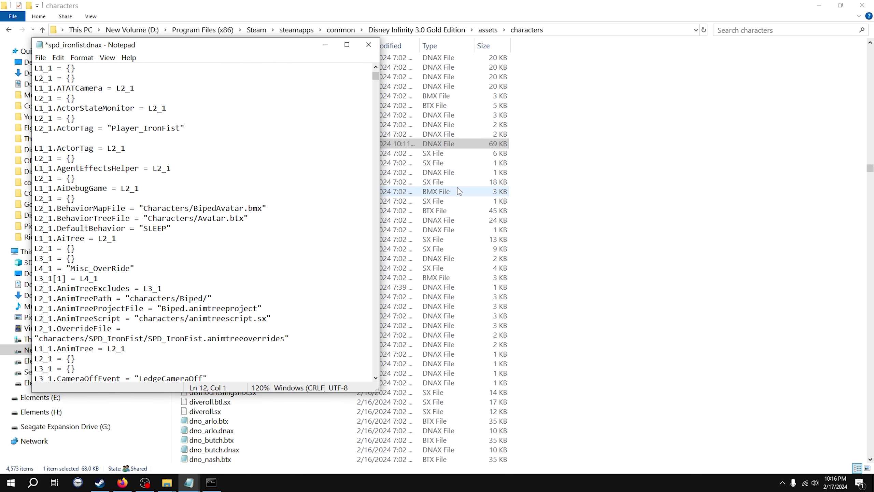
pyautogui.press('BackSpace')
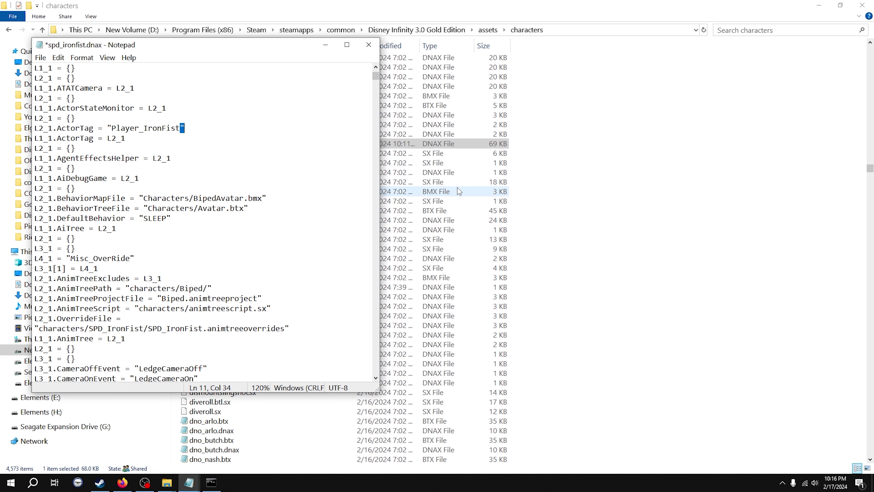
# Reposition the spd_ironfist.dnax window beside the file names and highlight its ActorTag block for examination
pyautogui.press('Left')
pyautogui.press('Up')
pyautogui.press('Left')
pyautogui.press('Left')
pyautogui.hotkey('shift', 'Right')
pyautogui.hotkey('shift', 'Right')
pyautogui.hotkey('shift', 'Right')
pyautogui.moveTo(183, 46); pyautogui.dragTo(509, 88)
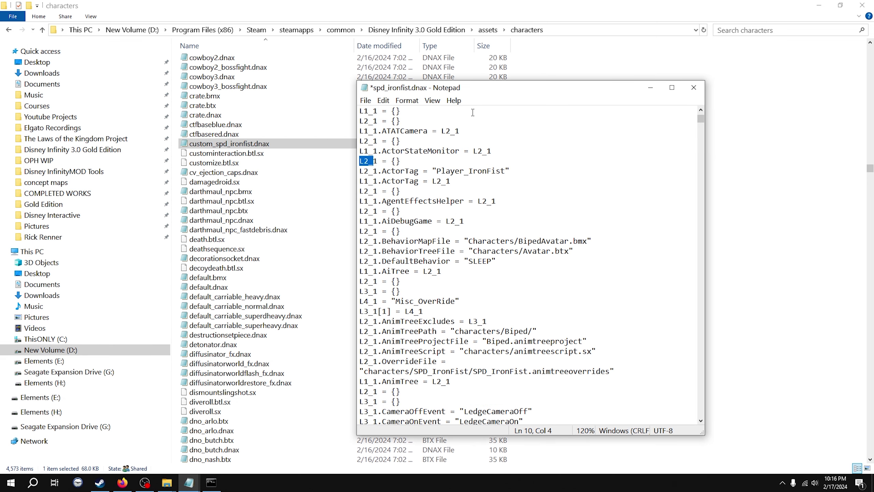
pyautogui.moveTo(378, 161); pyautogui.dragTo(299, 189)
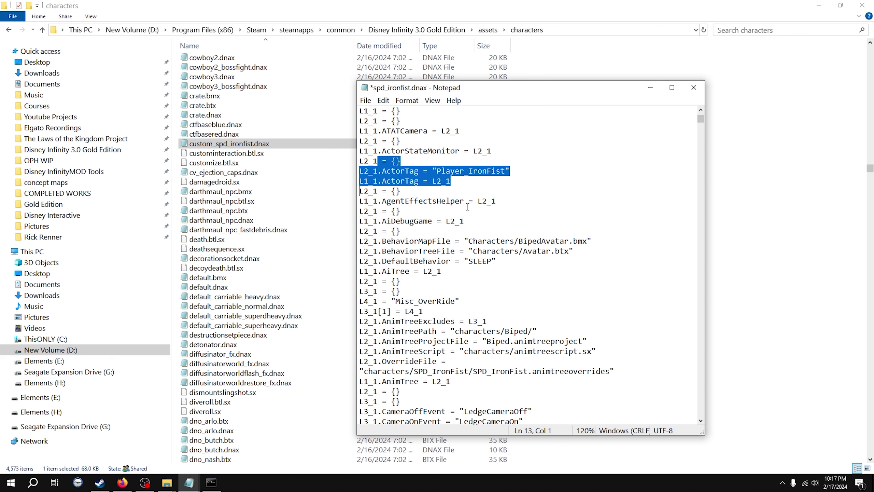
pyautogui.press('Up')
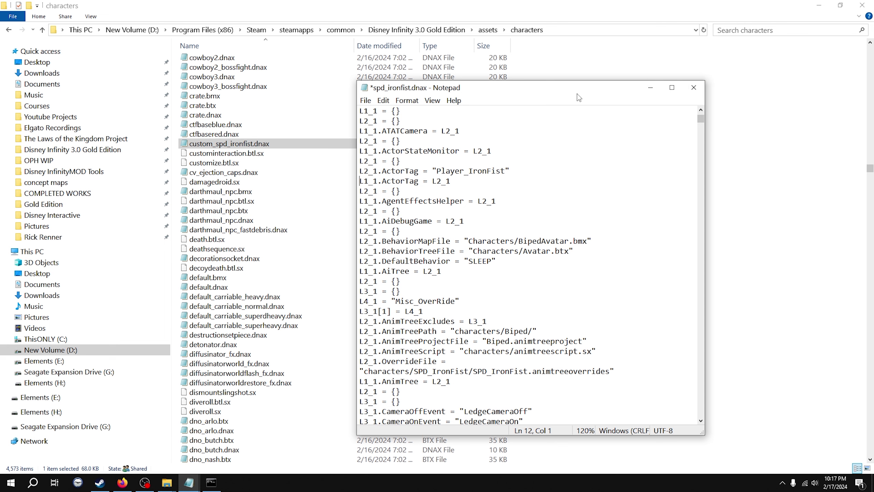
# Return to the beginning of spd_ironfist.dnax and close the file without saving its changes
pyautogui.moveTo(551, 88); pyautogui.dragTo(470, 72)
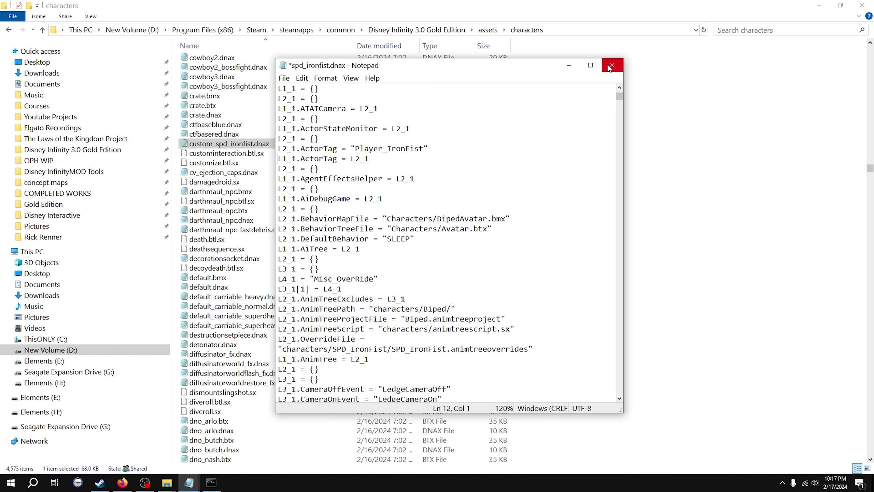
pyautogui.moveTo(622, 96)
pyautogui.mouseDown()
pyautogui.moveTo(606, 400)
pyautogui.moveTo(604, 176)
pyautogui.moveTo(616, 83)
pyautogui.mouseUp()
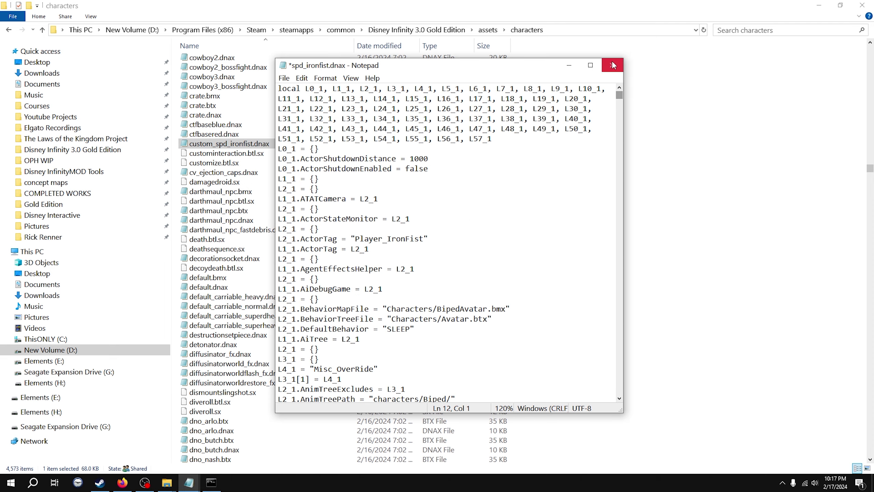
pyautogui.click(613, 65)
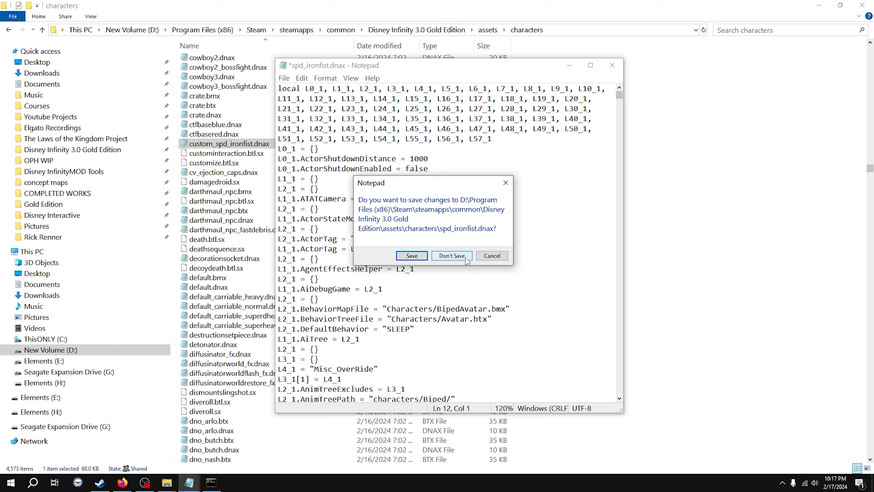
pyautogui.click(451, 255)
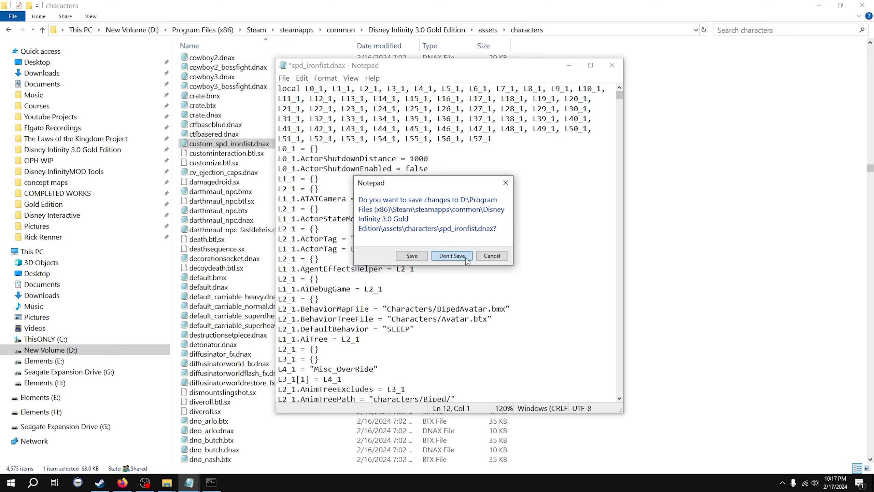
# Bring up the assets - My MODS characters folder with custom_spd_ironfist.dnax open in front of it
pyautogui.hotkey('alt', 'Tab')
pyautogui.hotkey('alt', 'Tab')
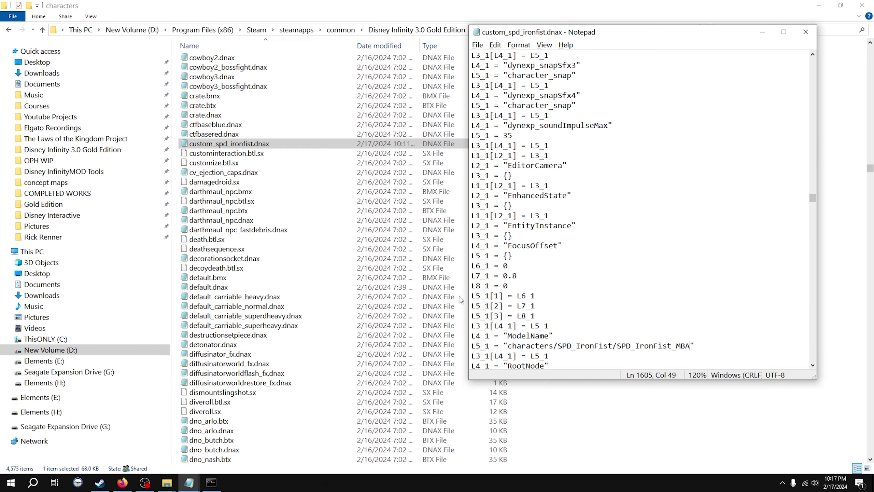
pyautogui.hotkey('alt', 'Tab')
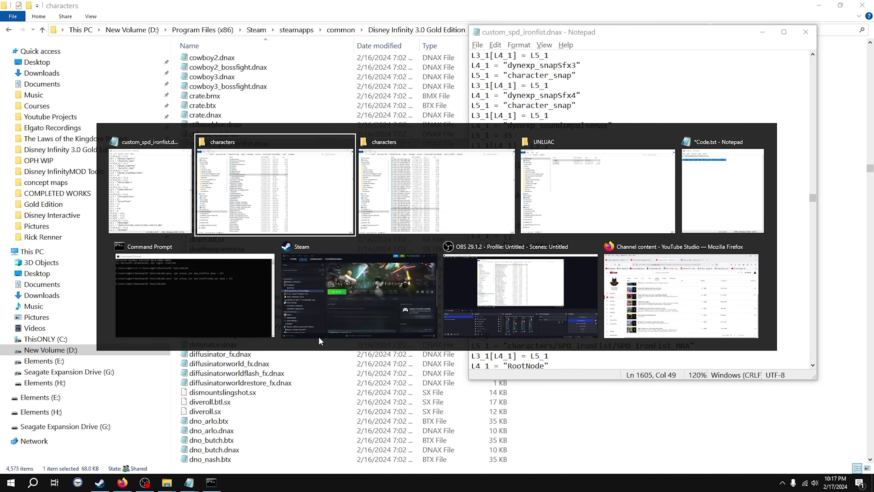
pyautogui.hotkey('alt', 'Tab')
pyautogui.hotkey('alt', 'Tab')
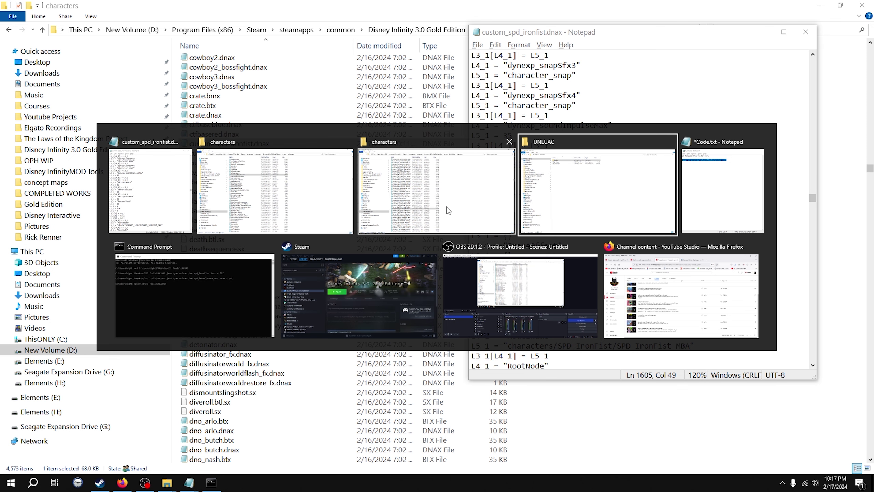
pyautogui.click(424, 200)
pyautogui.press('alt')
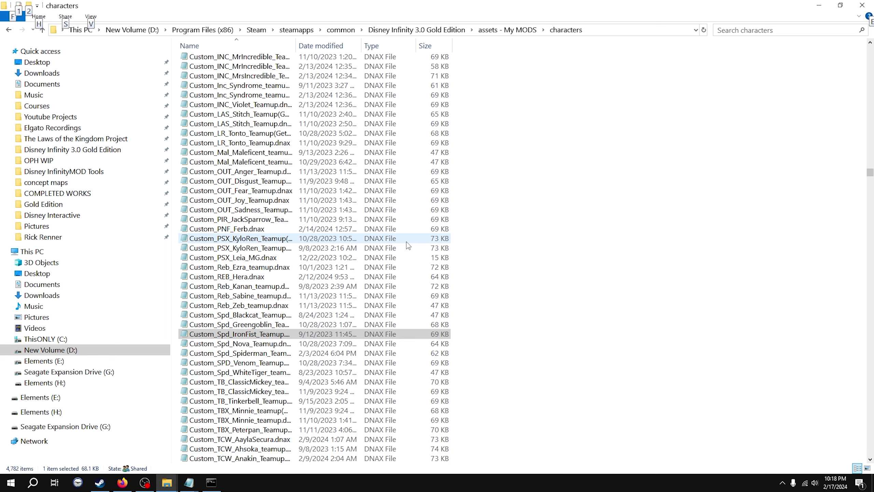
pyautogui.hotkey('alt', 'Tab')
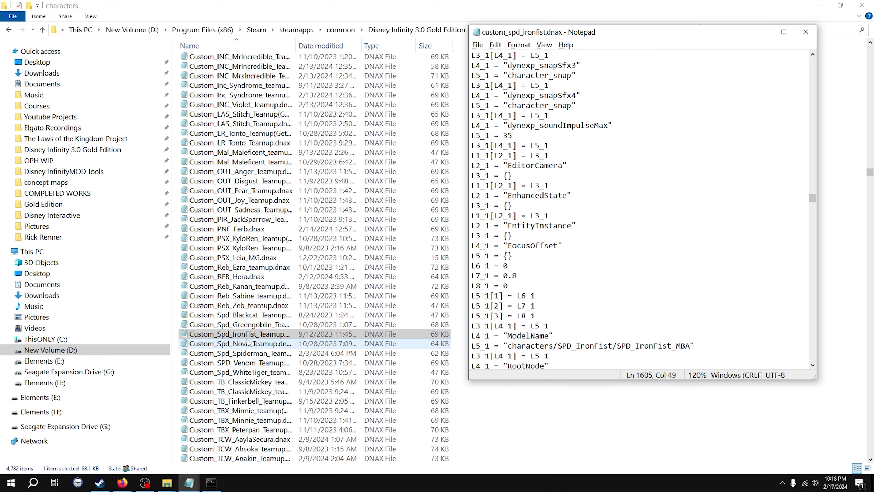
# Switch to Firefox and open the IRON FIST Boss / Team-up Modding Tutorial video from the Disney Infinity Modding Tutorials playlist
pyautogui.click(123, 483)
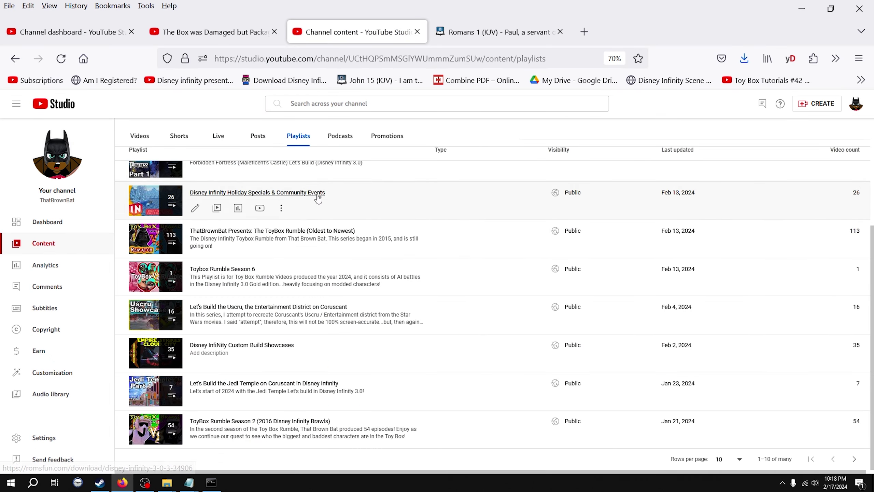
pyautogui.scroll(5, 236, 207)
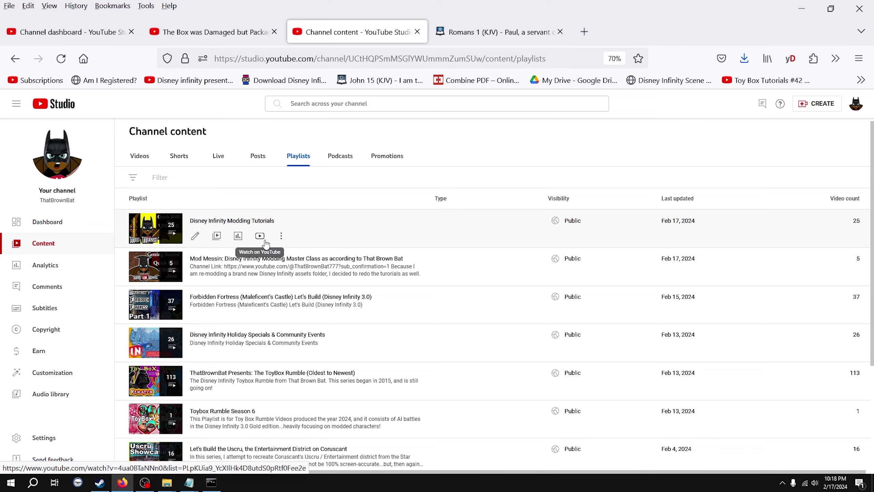
pyautogui.click(260, 238)
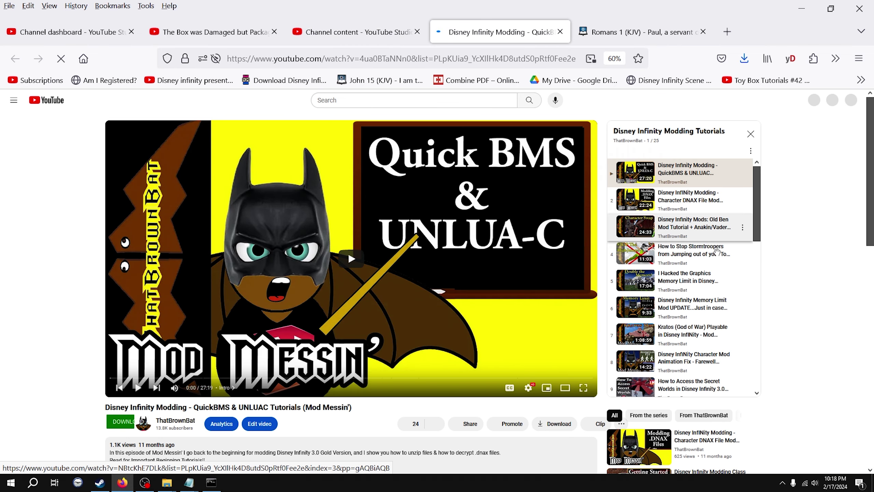
pyautogui.scroll(-6, 719, 261)
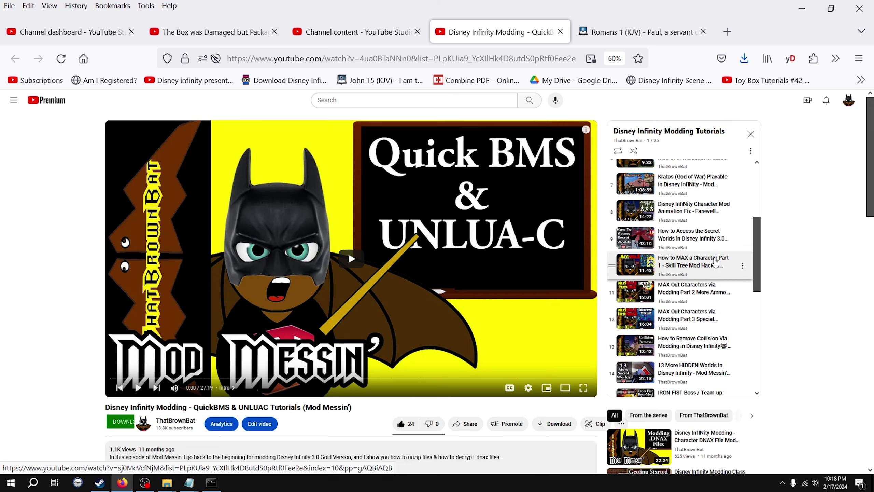
pyautogui.scroll(-3, 714, 260)
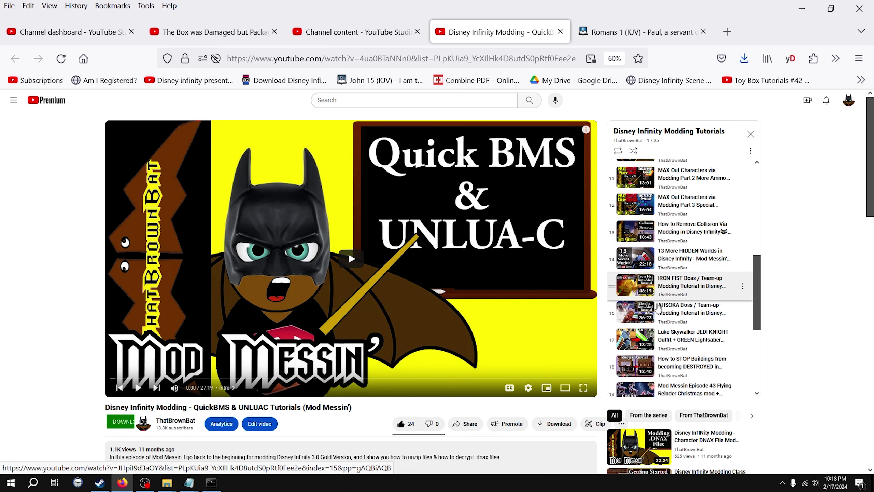
pyautogui.click(692, 246)
# Expand the video's pinned comment and highlight its HEALTH/REGEN CODE heading for examination
pyautogui.scroll(-5, 141, 370)
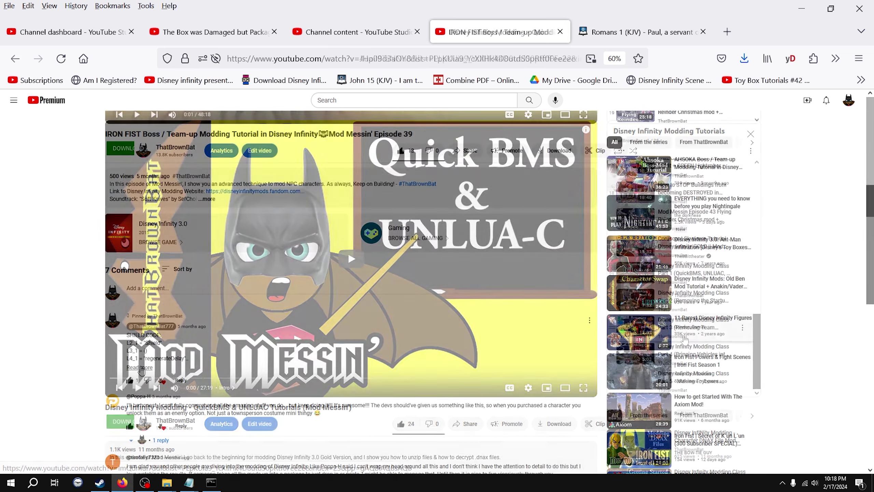
pyautogui.click(141, 369)
pyautogui.scroll(-3, 292, 332)
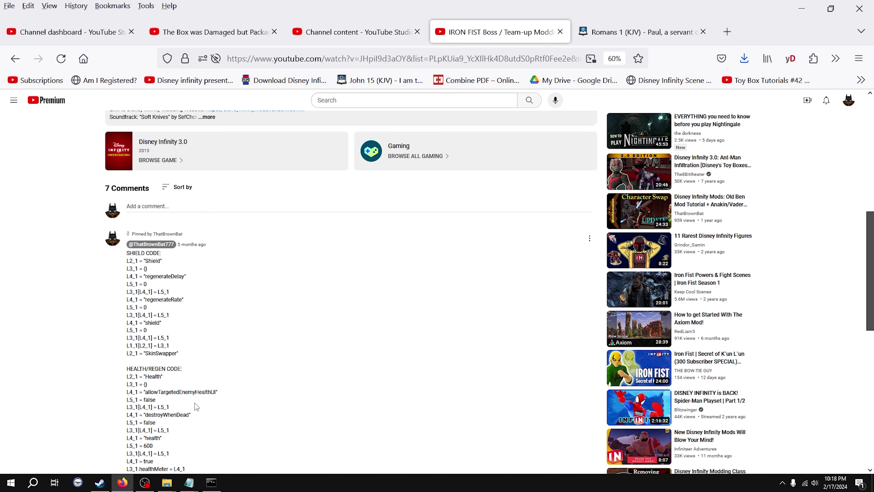
pyautogui.scroll(-3, 195, 398)
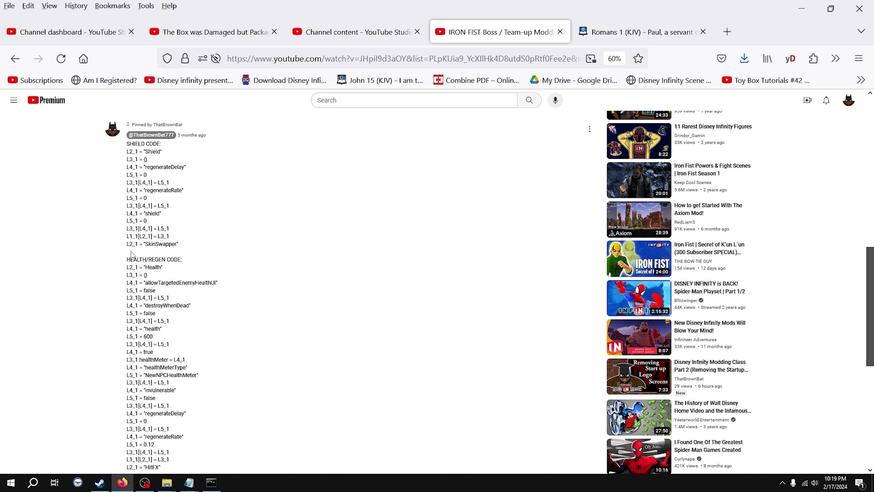
pyautogui.moveTo(130, 258); pyautogui.dragTo(187, 265)
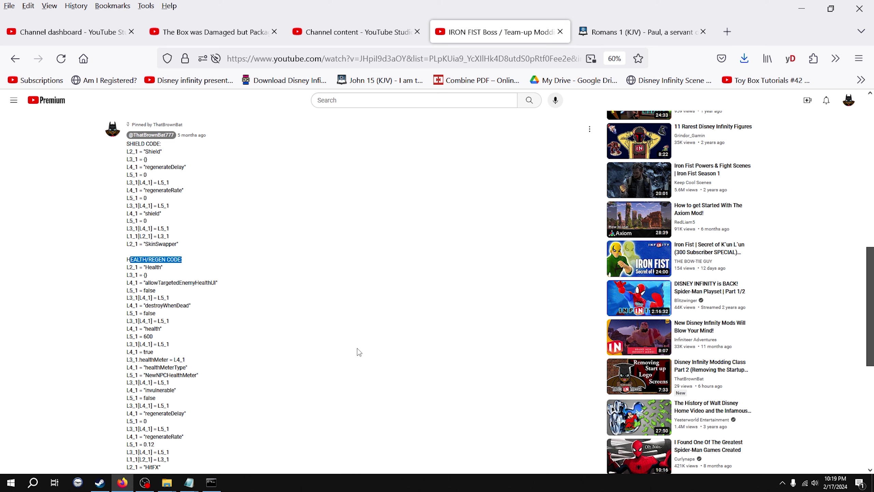
pyautogui.scroll(-3, 359, 350)
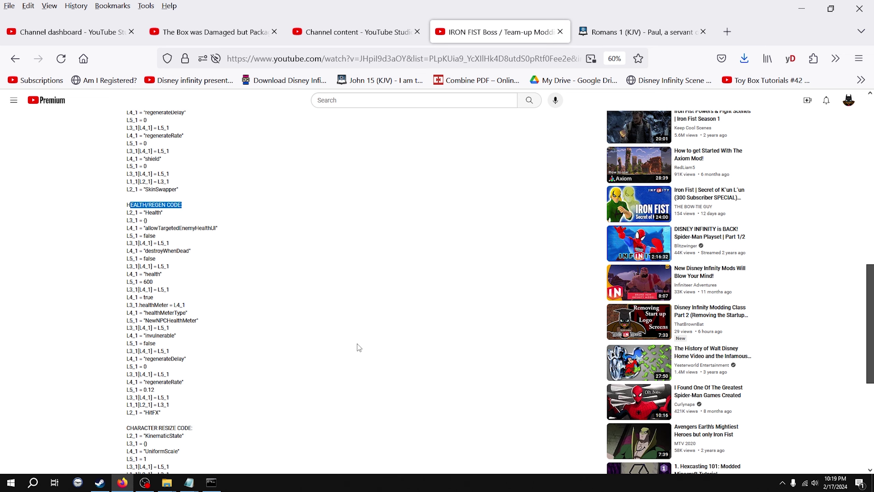
# Switch to custom_spd_ironfist.dnax in Notepad and search from the top for "health" until reaching the standalone Health section
pyautogui.hotkey('alt', 'Tab')
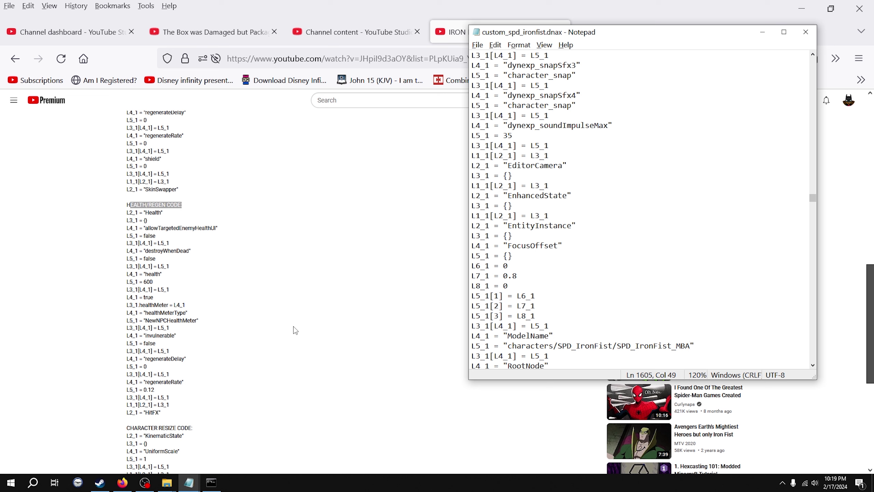
pyautogui.hotkey('ctrl', 'Home')
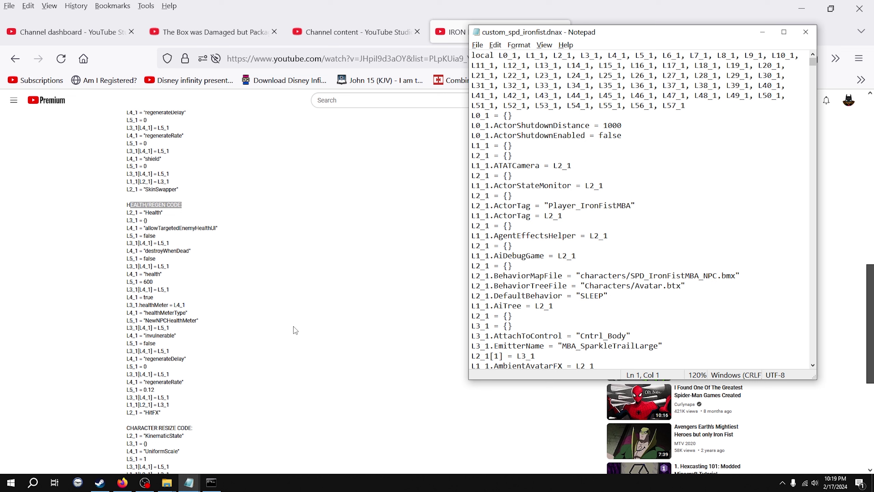
pyautogui.hotkey('ctrl', 'f')
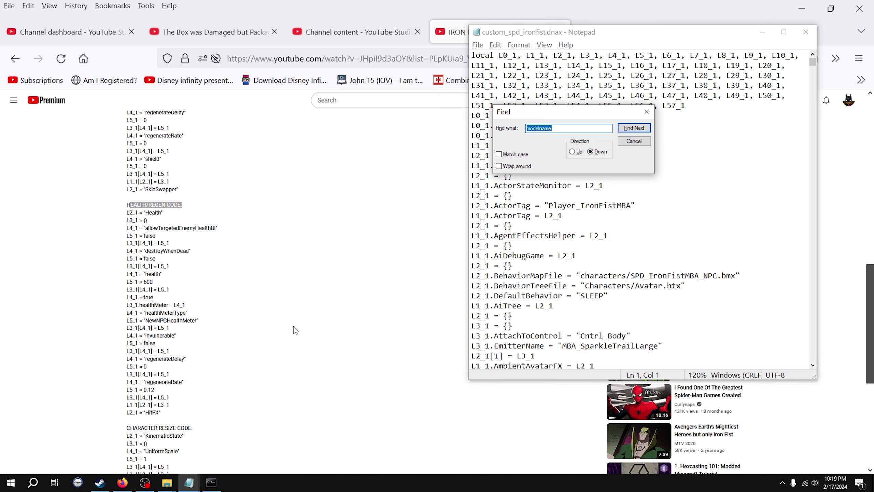
pyautogui.write('health')
pyautogui.press('Return')
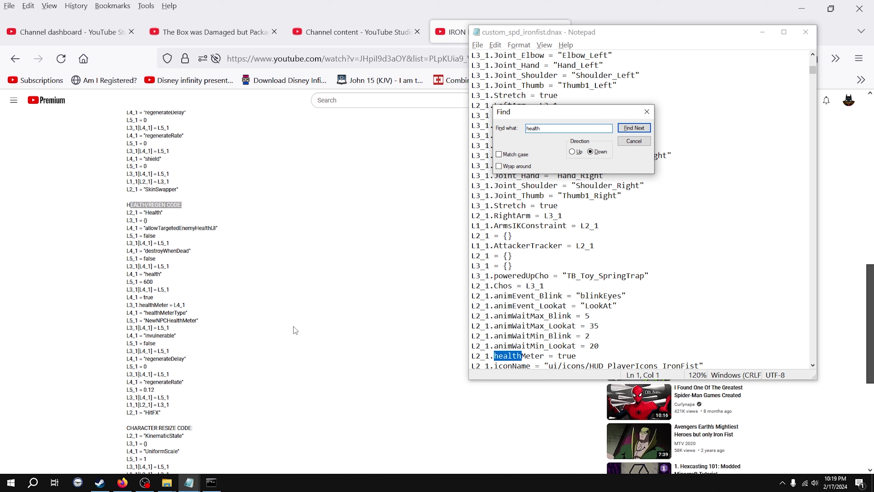
pyautogui.press('Return')
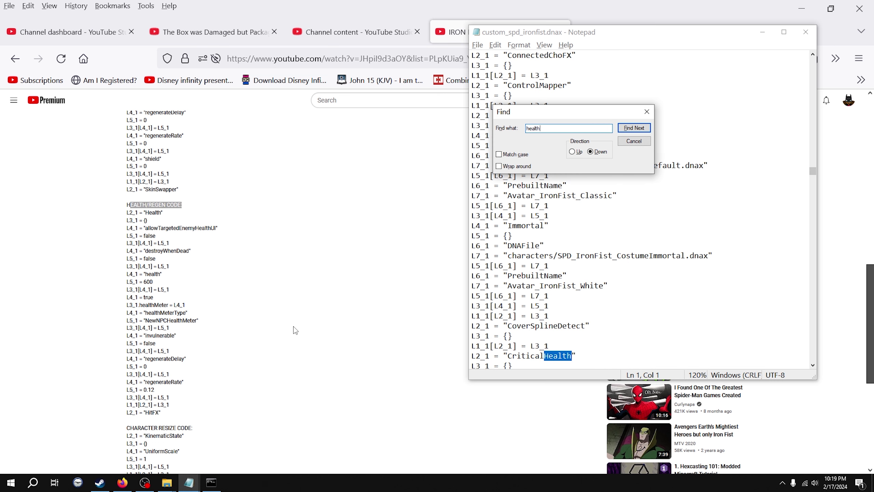
pyautogui.press('Escape')
pyautogui.hotkey('ctrl', 'f')
pyautogui.press('Return')
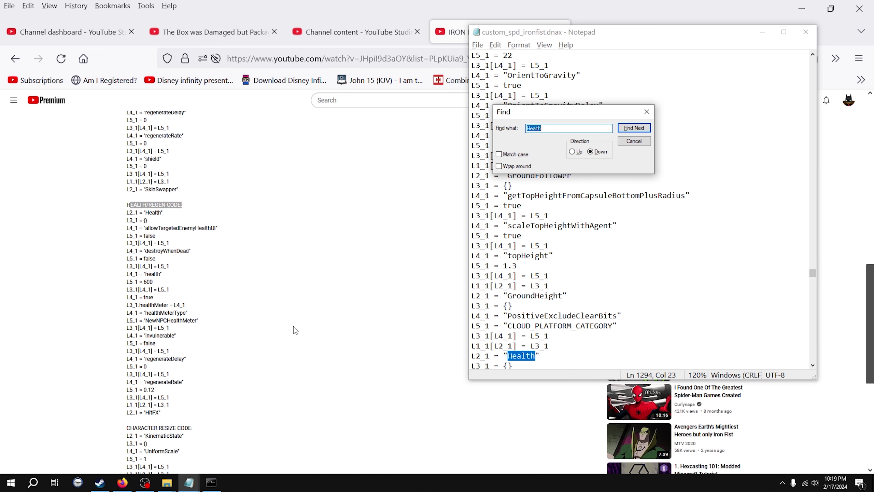
pyautogui.press('Escape')
pyautogui.scroll(-4, 573, 124)
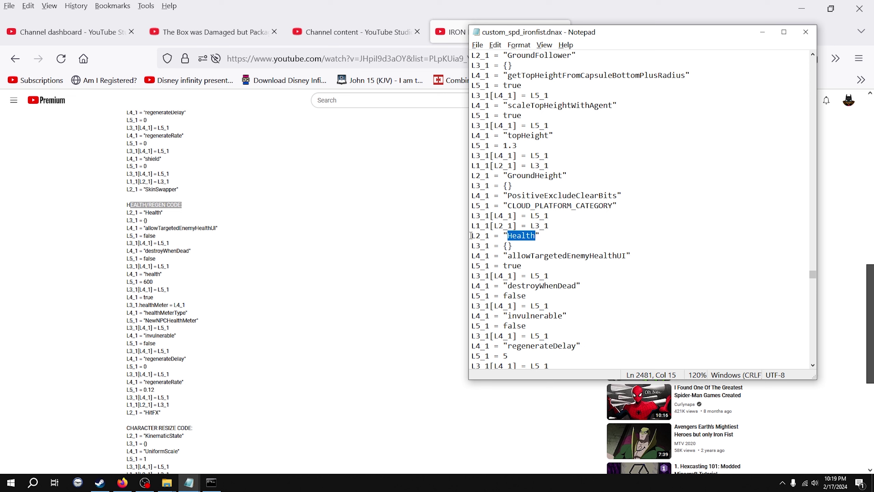
# Highlight the Health block from its L2_1 line through regenerateDelay and review the lines down to HitFX
pyautogui.moveTo(471, 235)
pyautogui.mouseDown()
pyautogui.moveTo(557, 234)
pyautogui.moveTo(667, 255)
pyautogui.moveTo(684, 345)
pyautogui.mouseUp()
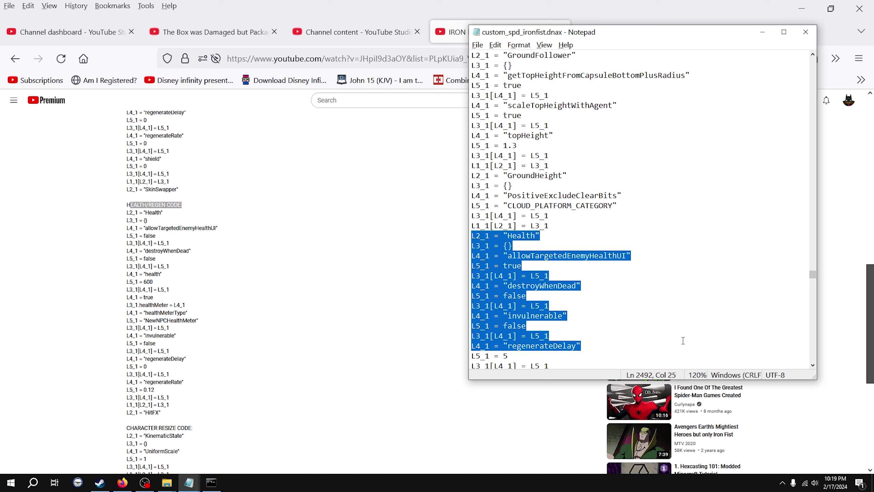
pyautogui.scroll(-1, 683, 340)
pyautogui.scroll(-1, 578, 281)
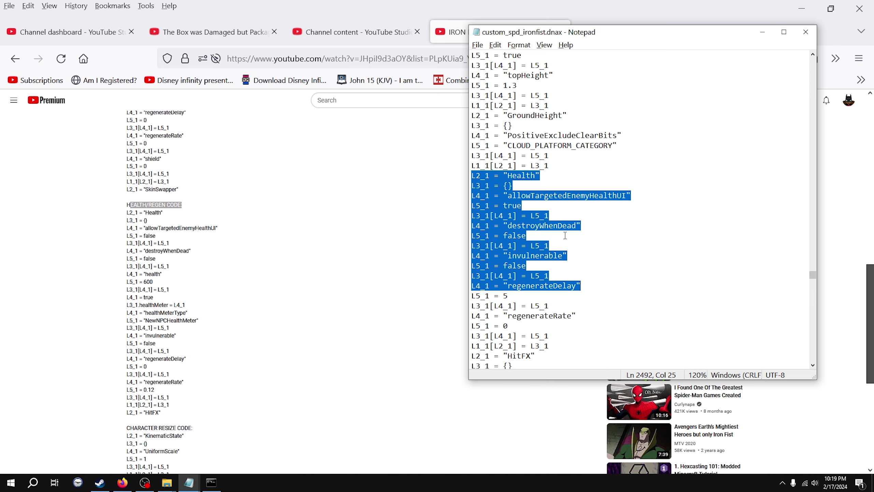
pyautogui.scroll(-1, 565, 239)
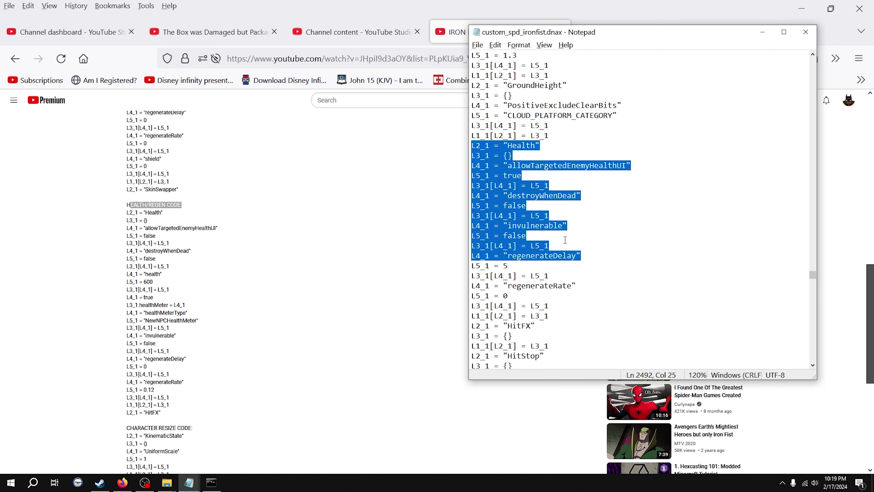
pyautogui.scroll(-3, 565, 240)
pyautogui.scroll(2, 565, 240)
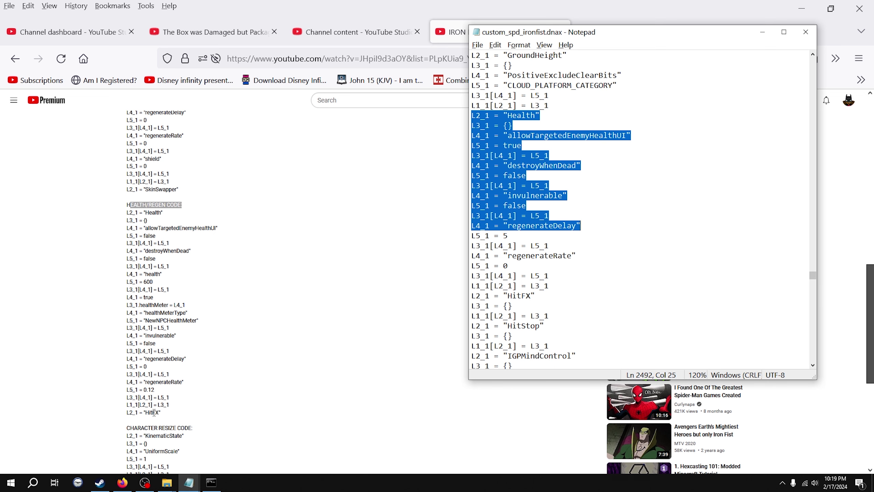
# Highlight the pinned comment's health code from Health through HitFX, then place the cursor before the Health block in custom_spd_ironfist.dnax
pyautogui.moveTo(160, 412)
pyautogui.mouseDown()
pyautogui.moveTo(127, 400)
pyautogui.moveTo(128, 114)
pyautogui.moveTo(128, 252)
pyautogui.moveTo(136, 204)
pyautogui.moveTo(127, 216)
pyautogui.mouseUp()
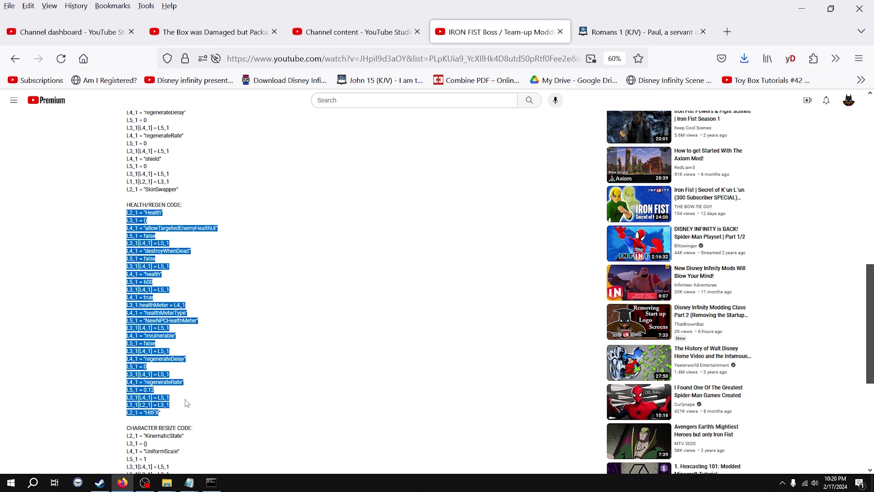
pyautogui.scroll(-3, 201, 364)
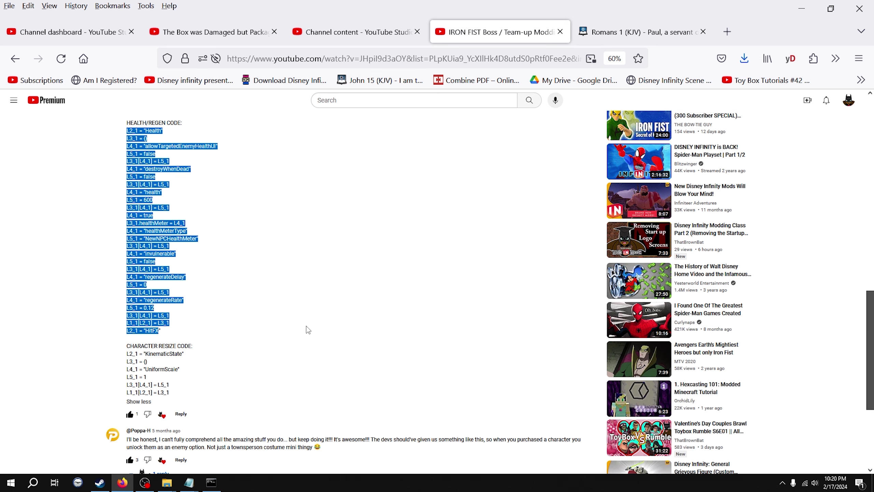
pyautogui.hotkey('alt', 'Tab')
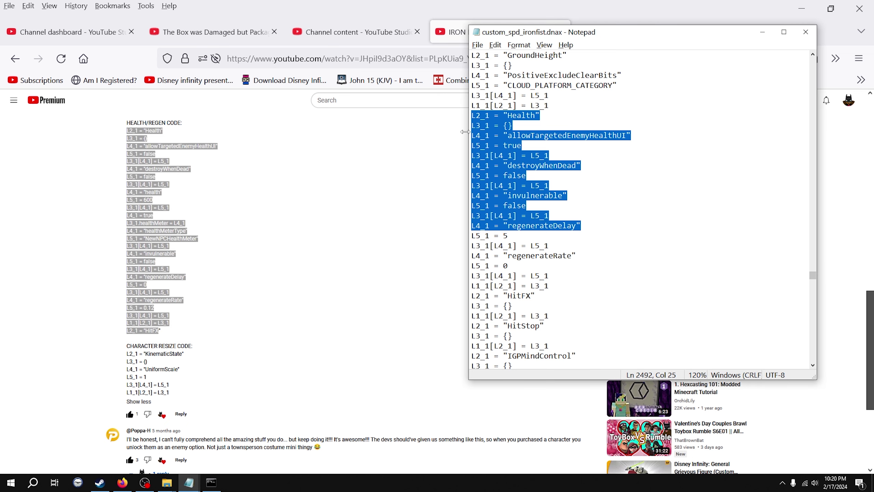
pyautogui.press('Left')
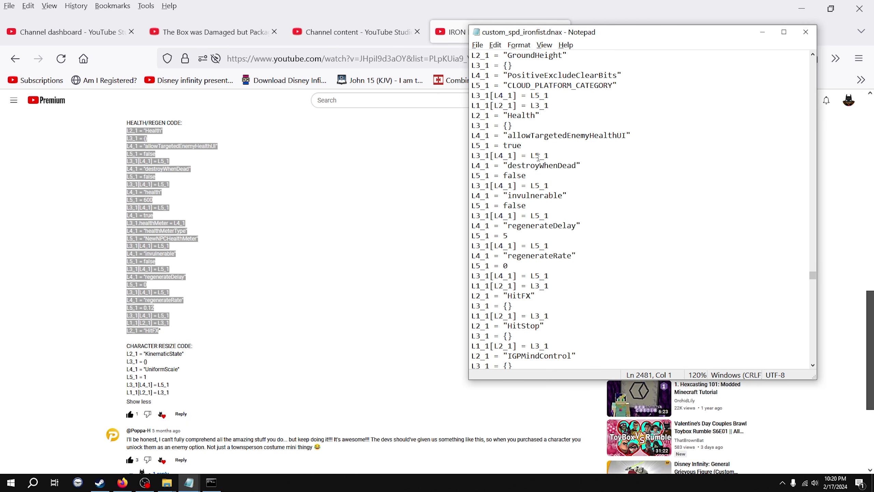